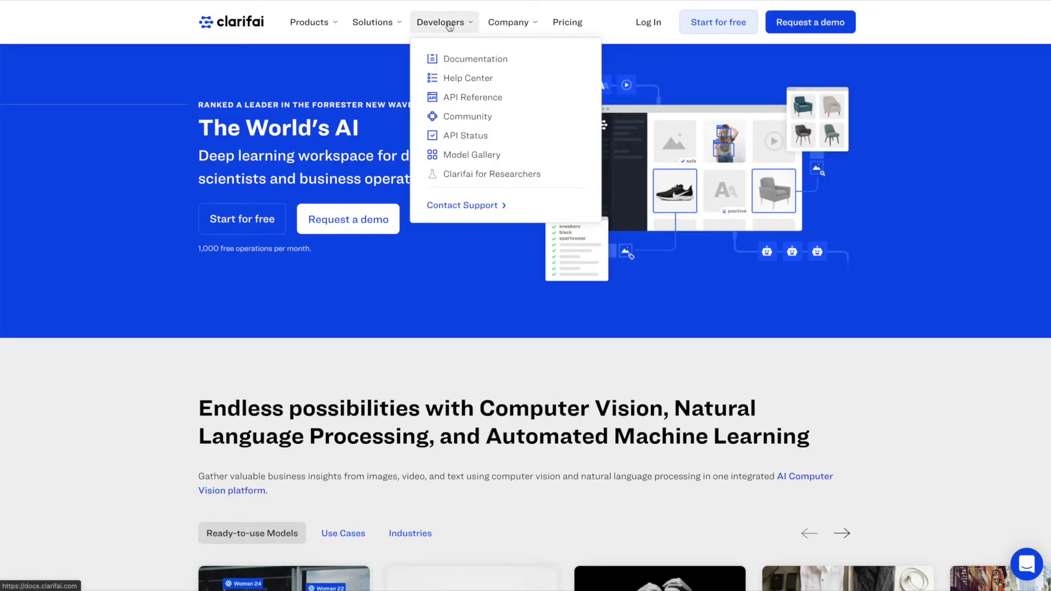
# Step: Find the Image Moderation Model in the Model Gallery and open its demo page
pyautogui.click(471, 154)
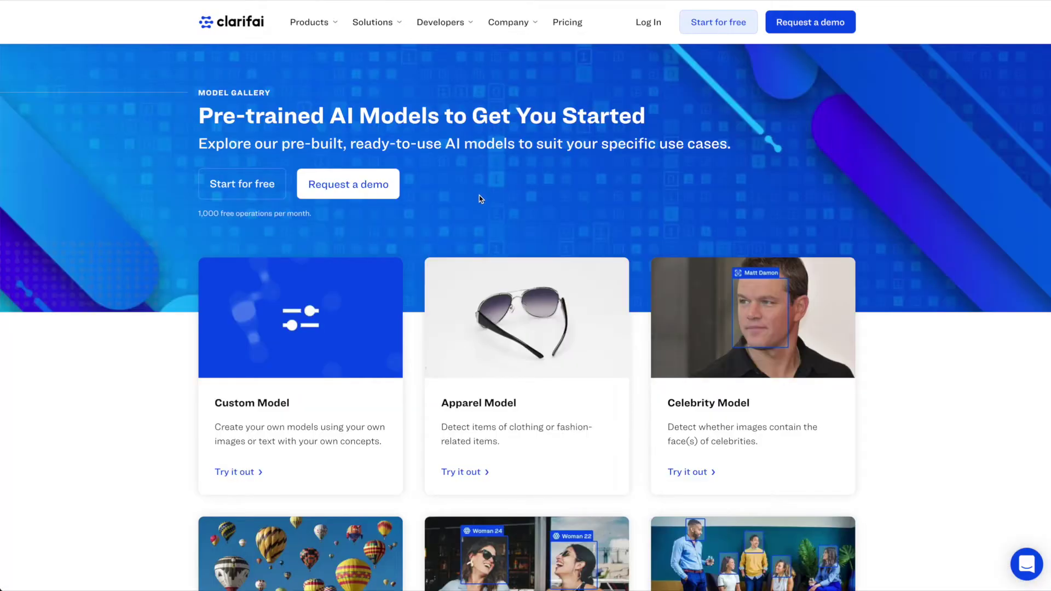
pyautogui.scroll(-2, 480, 199)
pyautogui.scroll(-5, 480, 198)
pyautogui.scroll(-3, 479, 199)
pyautogui.scroll(-2, 479, 199)
pyautogui.scroll(-2, 479, 199)
pyautogui.scroll(-1, 480, 199)
pyautogui.scroll(-2, 480, 198)
pyautogui.scroll(-5, 480, 199)
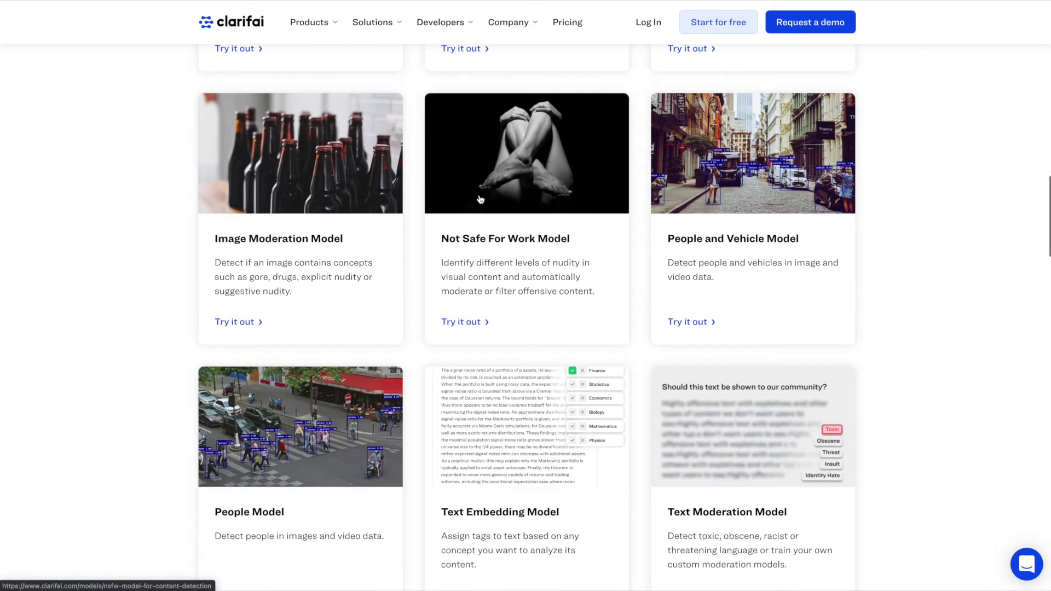
pyautogui.click(298, 245)
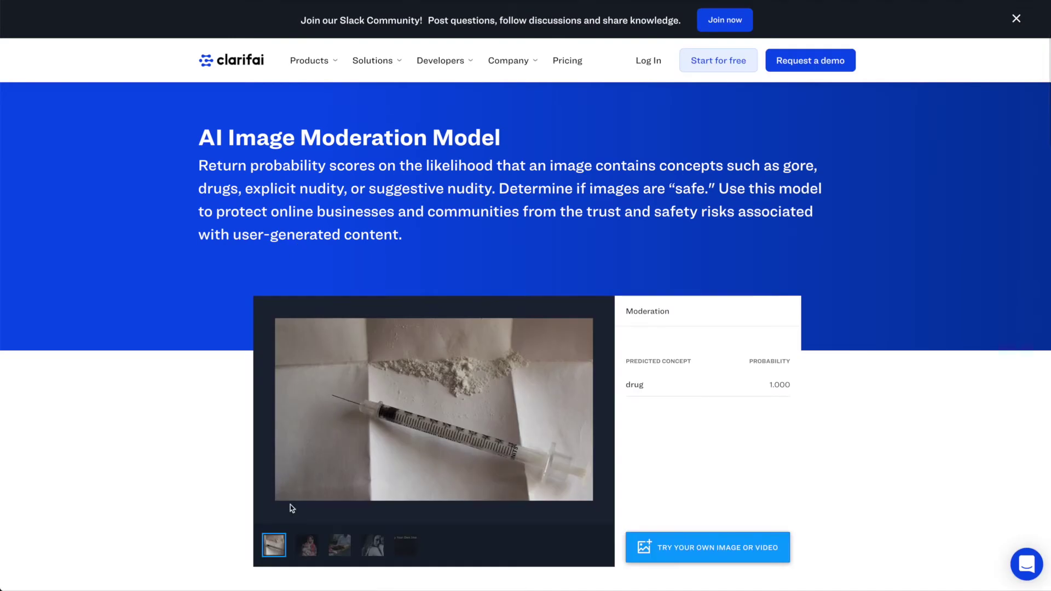
# Step: Run moderation on the woman-with-baby, meat-cutting and black-and-white couple demo photos
pyautogui.click(313, 551)
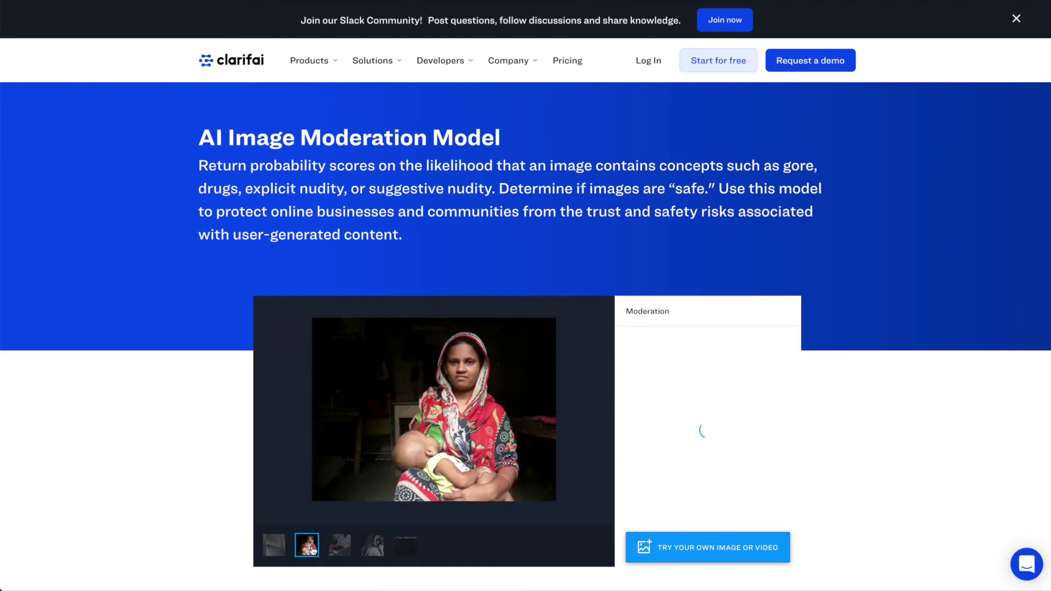
pyautogui.click(345, 554)
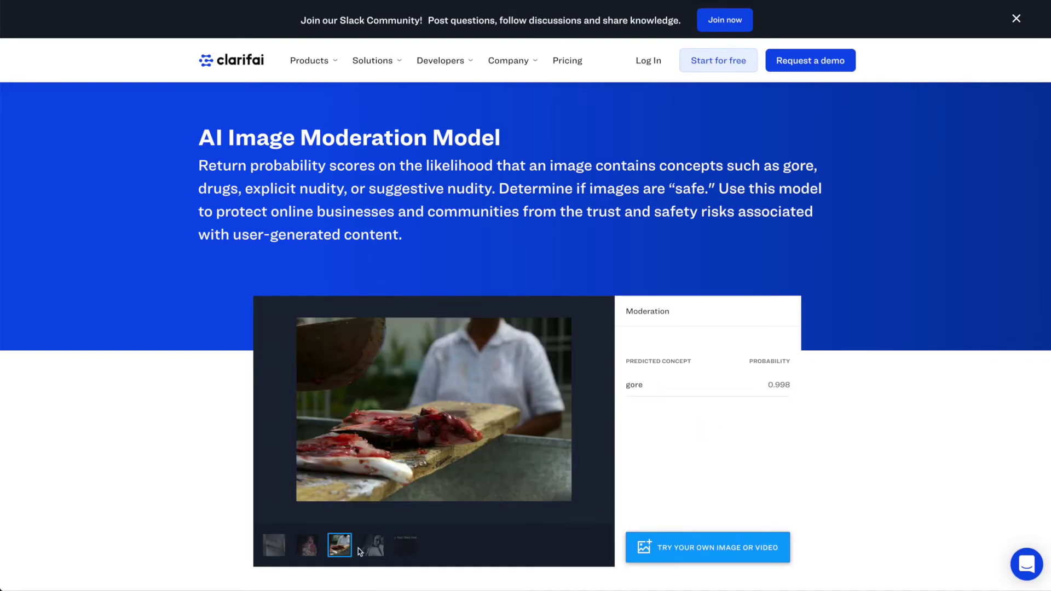
pyautogui.click(378, 555)
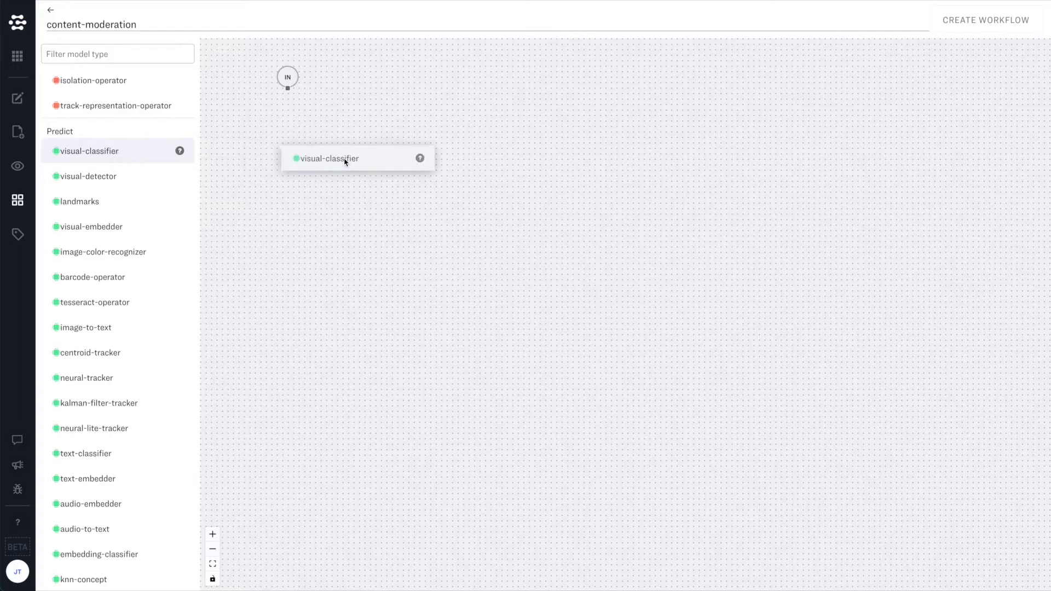
# Step: Chain visual-classifier, concept-thresholder and annotation-writer, then browse models for the classifier step
pyautogui.moveTo(347, 159); pyautogui.dragTo(378, 162)
pyautogui.scroll(-5, 96, 227)
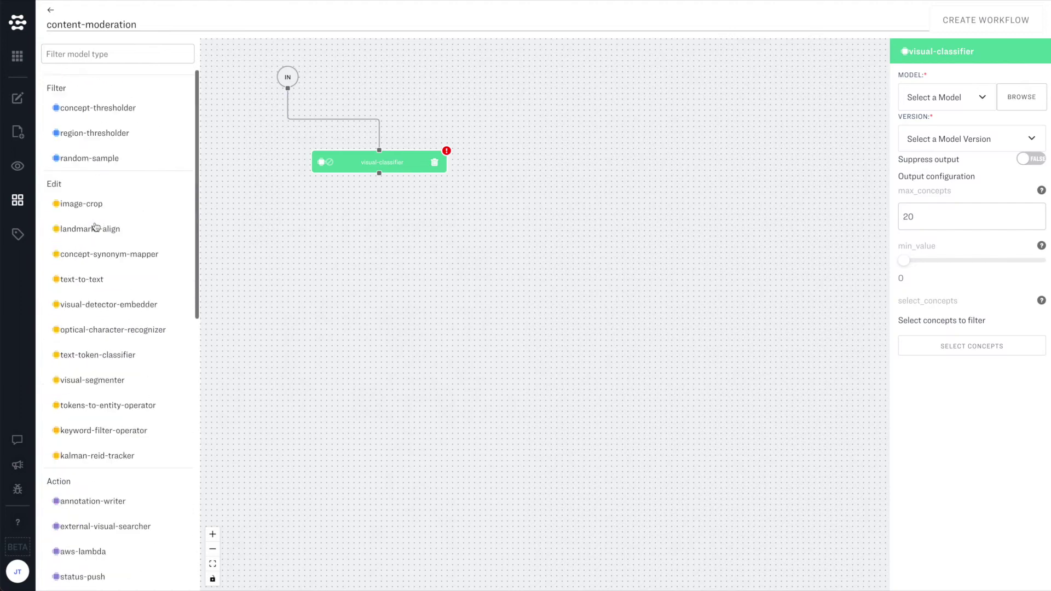
pyautogui.moveTo(108, 110); pyautogui.dragTo(433, 231)
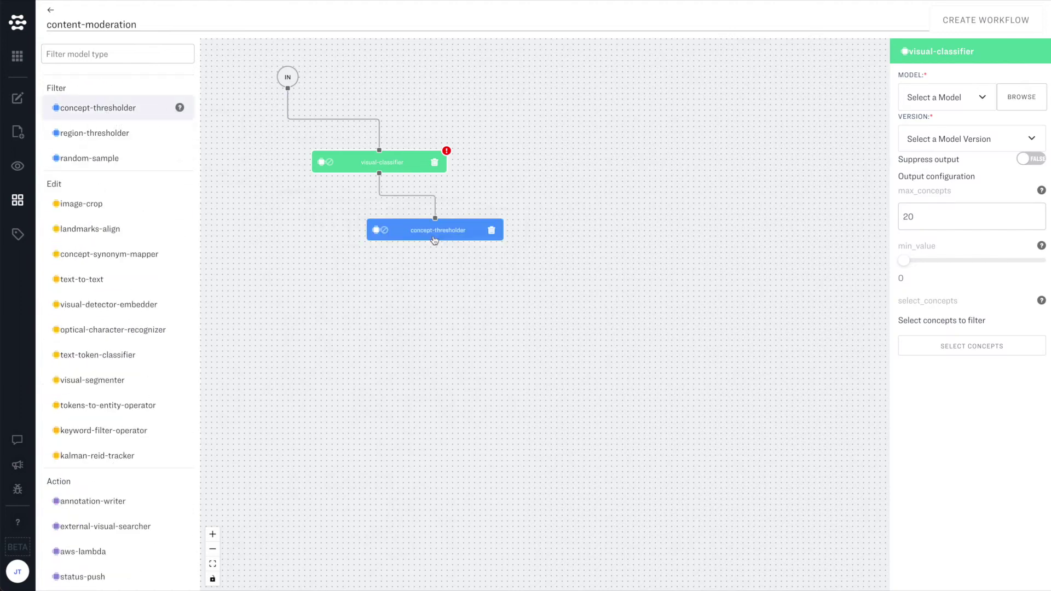
pyautogui.scroll(-5, 118, 389)
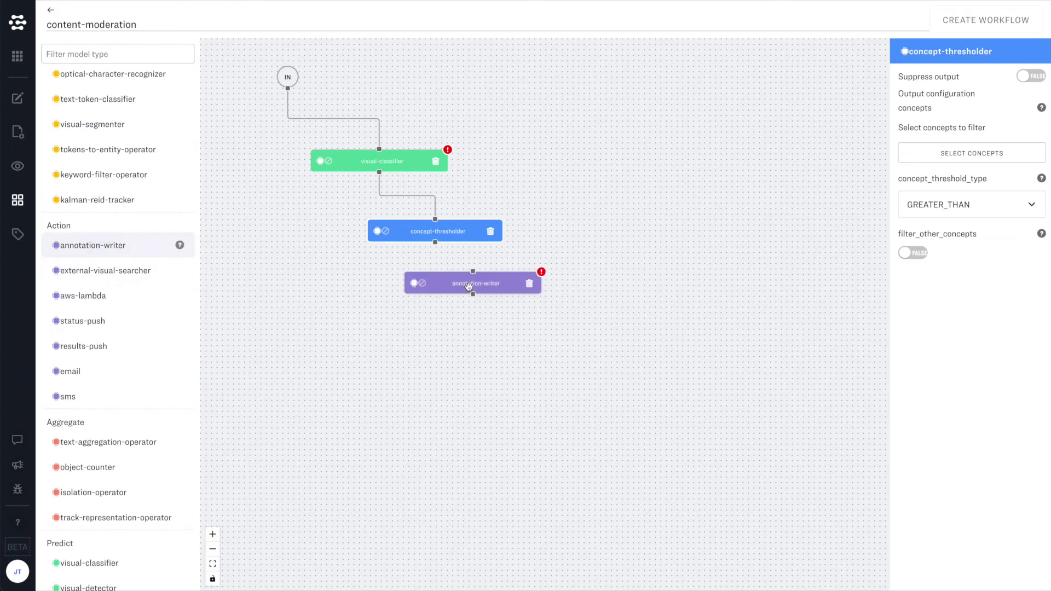
pyautogui.moveTo(107, 252); pyautogui.dragTo(470, 283)
pyautogui.click(389, 162)
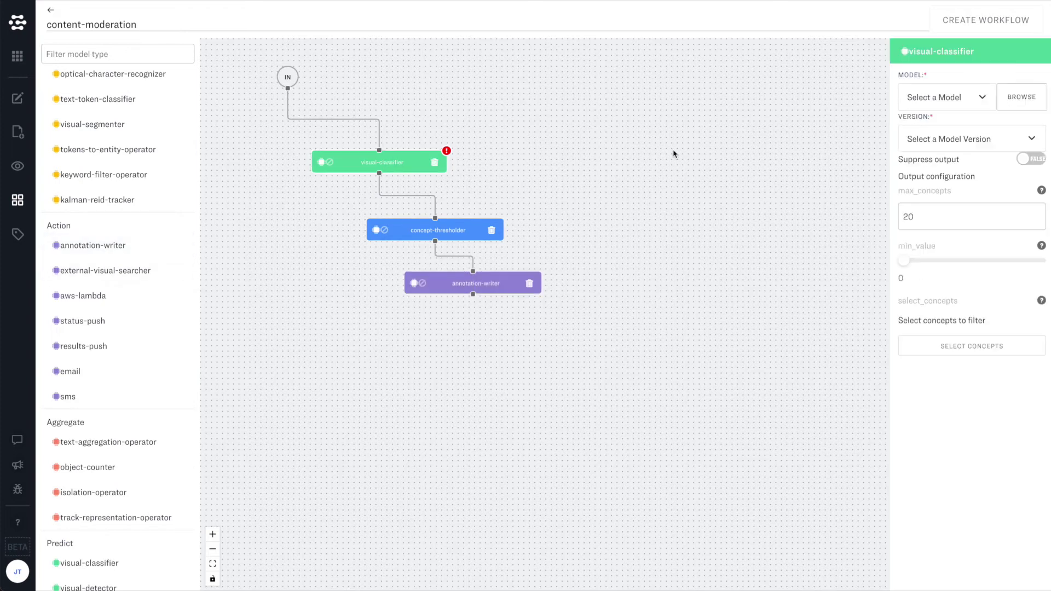
pyautogui.click(1013, 99)
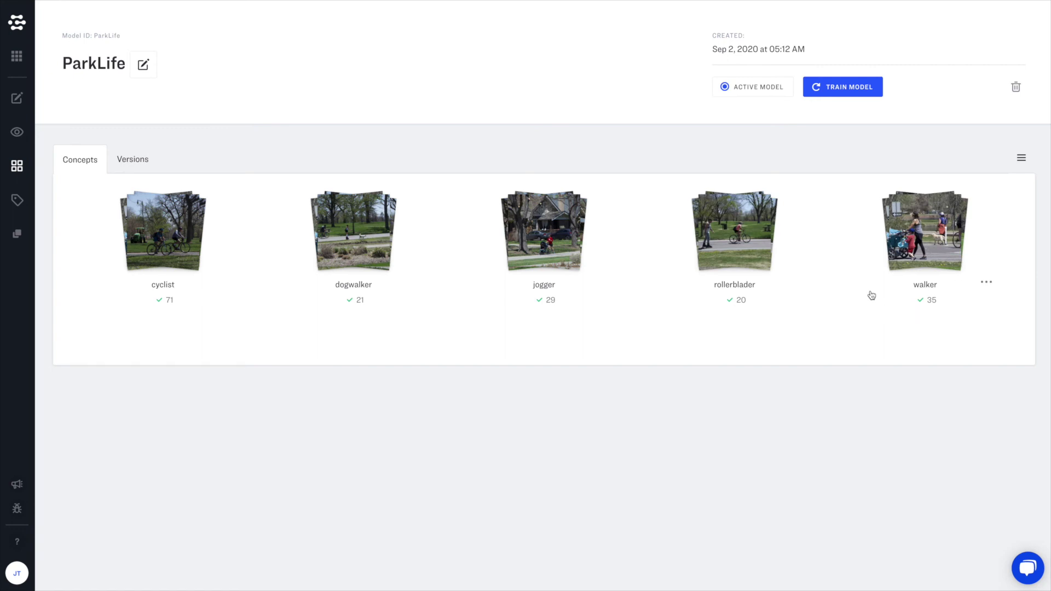
# Step: Train the ParkLife model on its five concepts
pyautogui.click(853, 96)
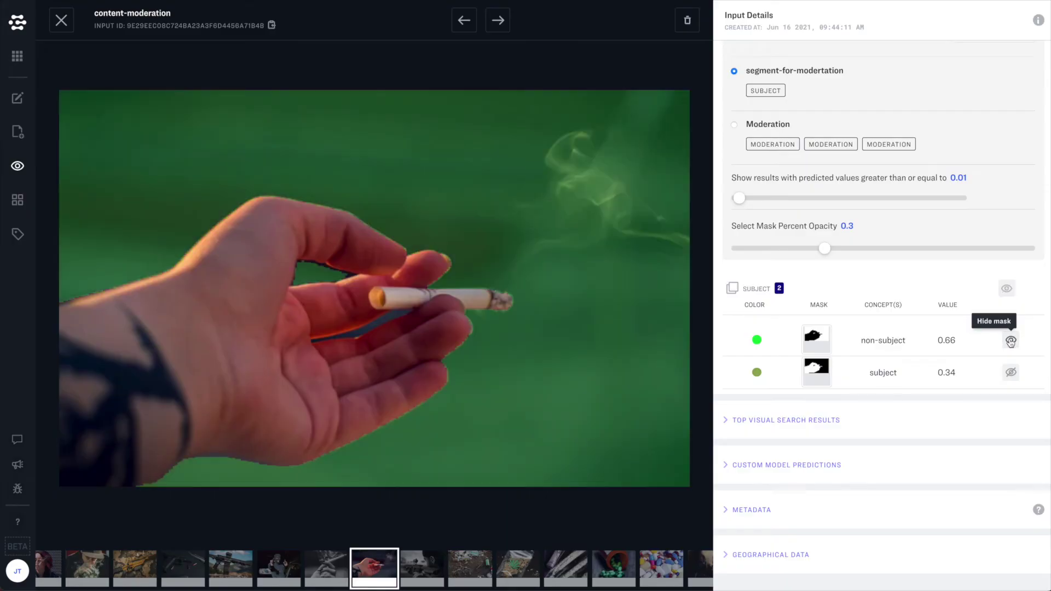
# Step: Open the gunman image, toggle its subject and non-subject masks off, and box the spilled green pills
pyautogui.click(1011, 341)
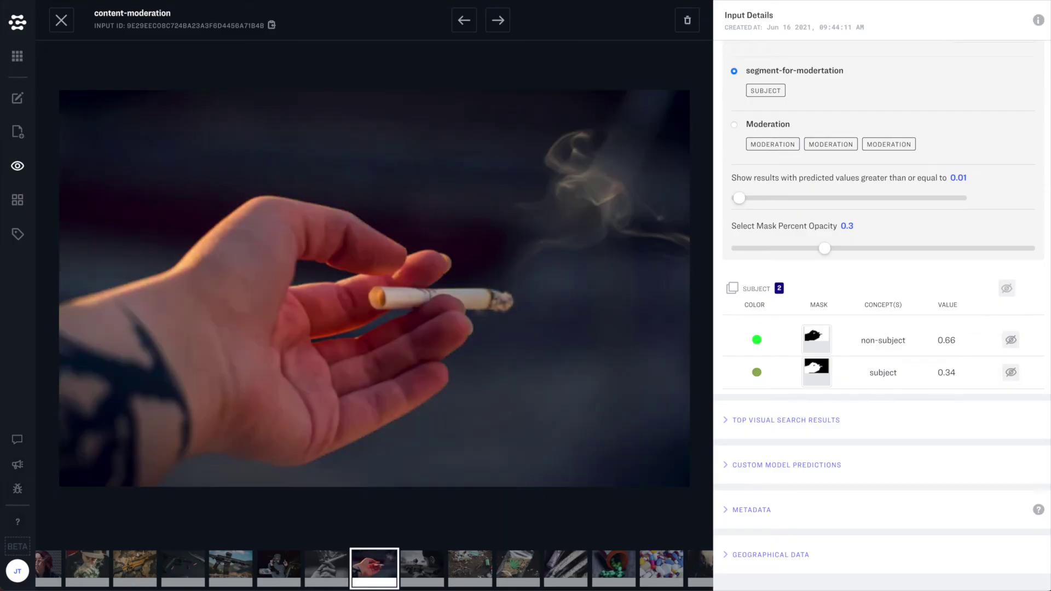
pyautogui.click(278, 576)
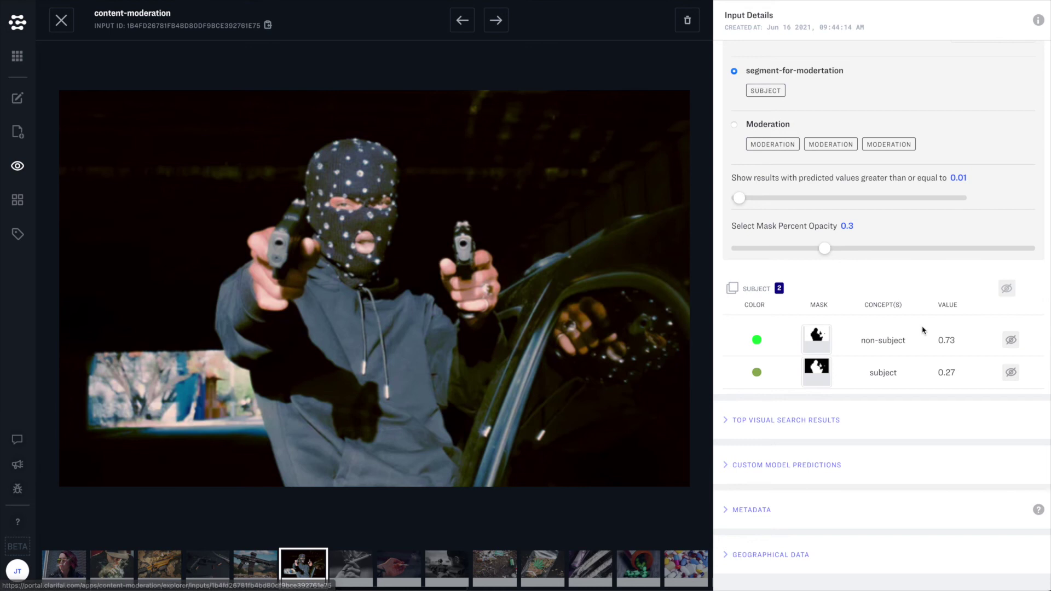
pyautogui.click(1011, 340)
pyautogui.click(1012, 340)
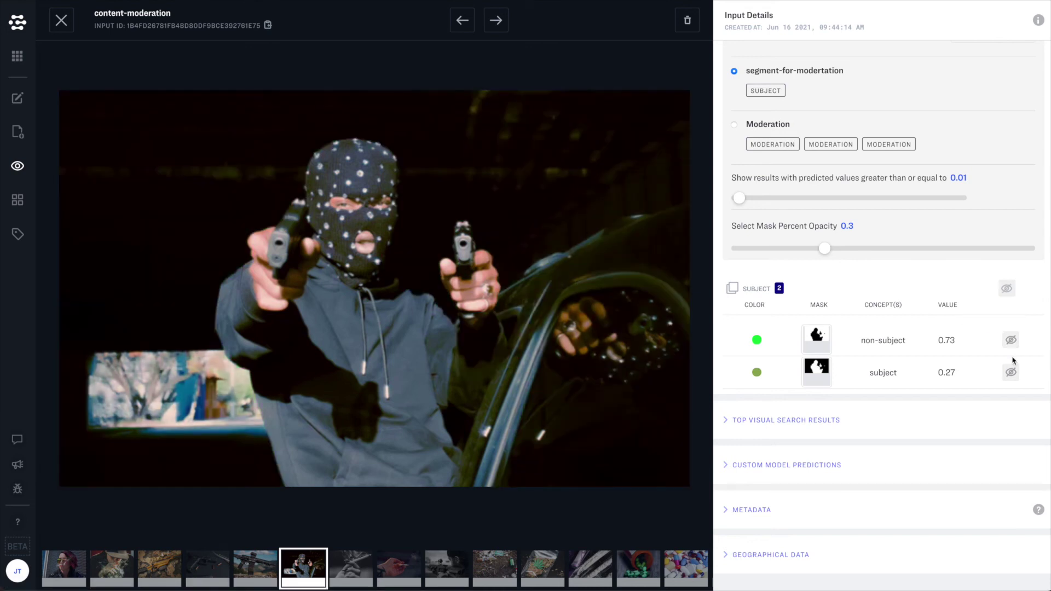
pyautogui.click(1012, 373)
pyautogui.click(1011, 373)
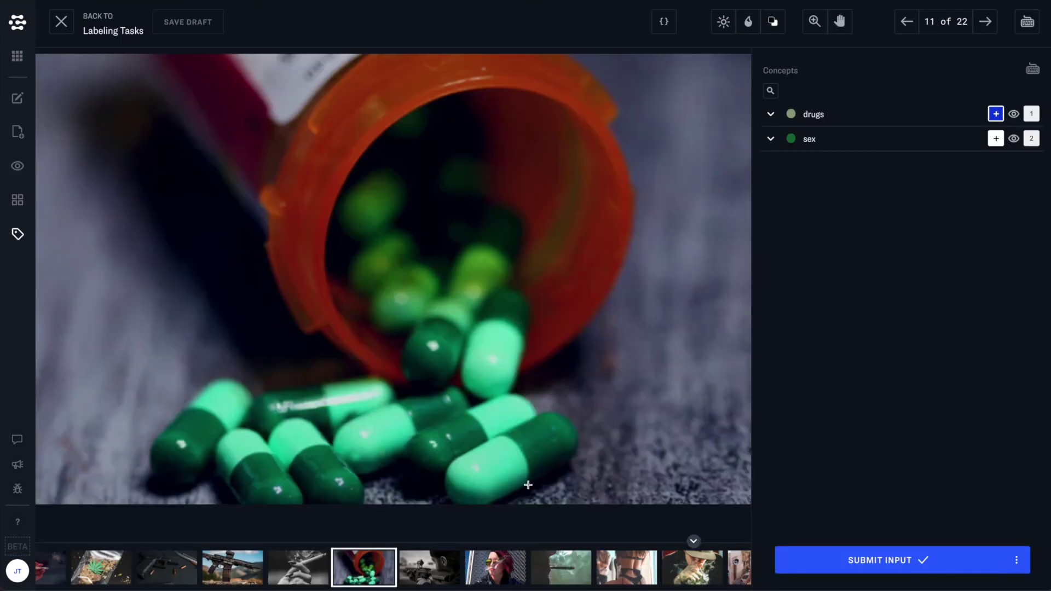
pyautogui.moveTo(553, 492)
pyautogui.mouseDown()
pyautogui.moveTo(192, 170)
pyautogui.moveTo(124, 140)
pyautogui.mouseUp()
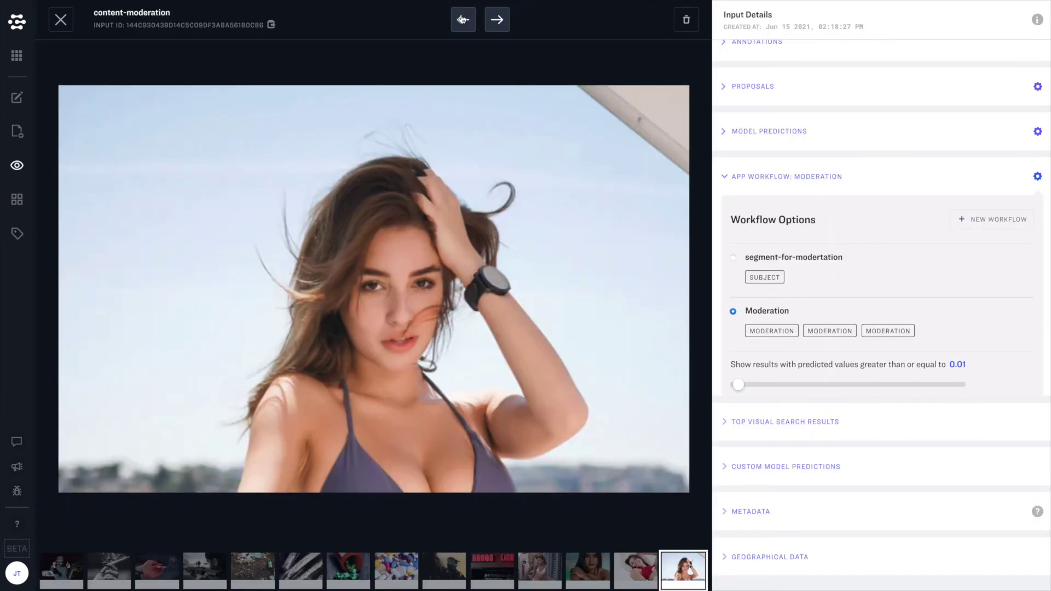
# Step: Step back through earlier images to the trash-and-syringes image scored drug 0.68
pyautogui.doubleClick(462, 19)
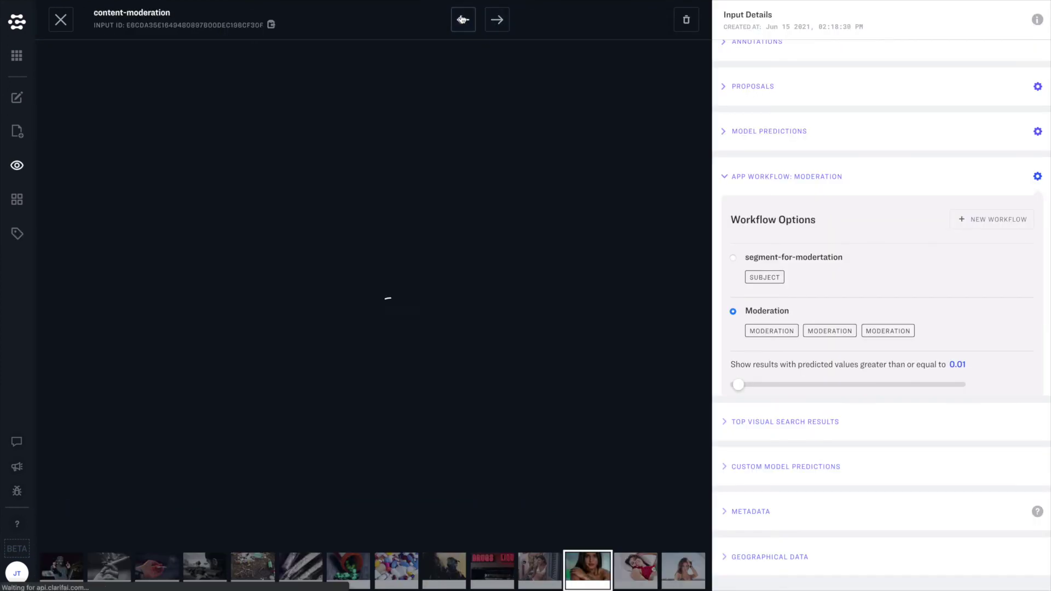
pyautogui.doubleClick(462, 19)
pyautogui.click(460, 20)
pyautogui.doubleClick(462, 19)
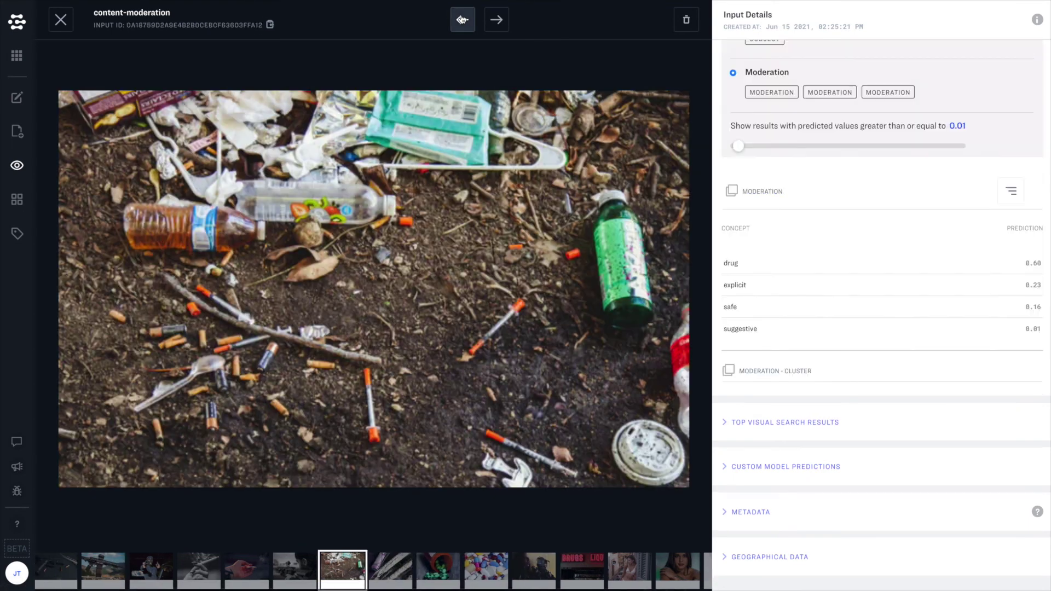